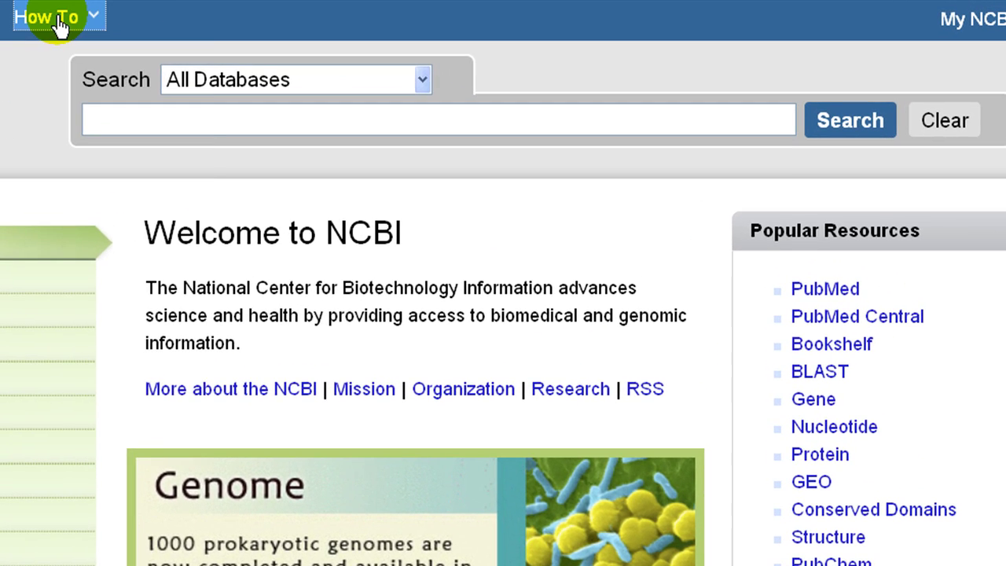
Step: Go to the All How To page from the How To menu
left_click(218, 14)
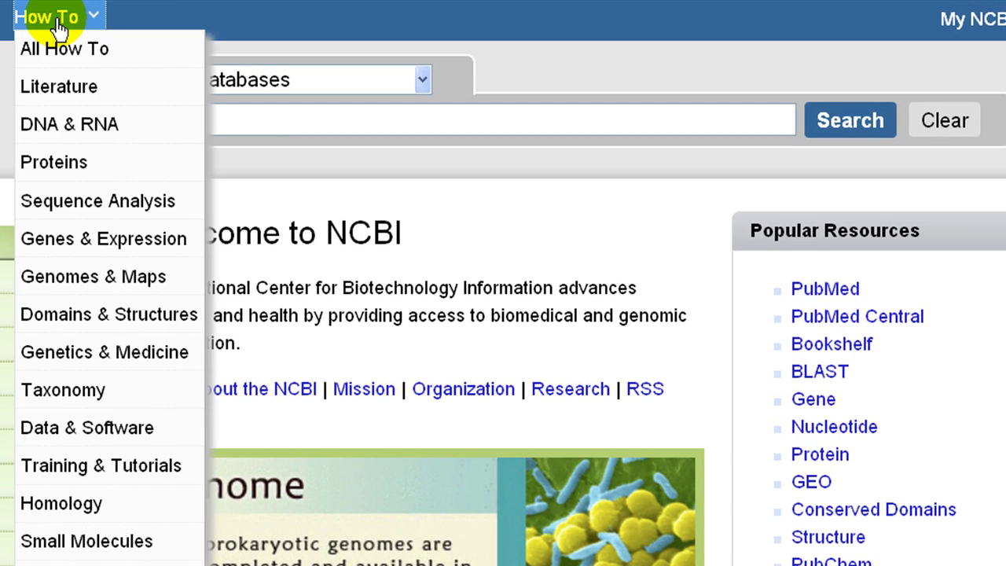
left_click(57, 55)
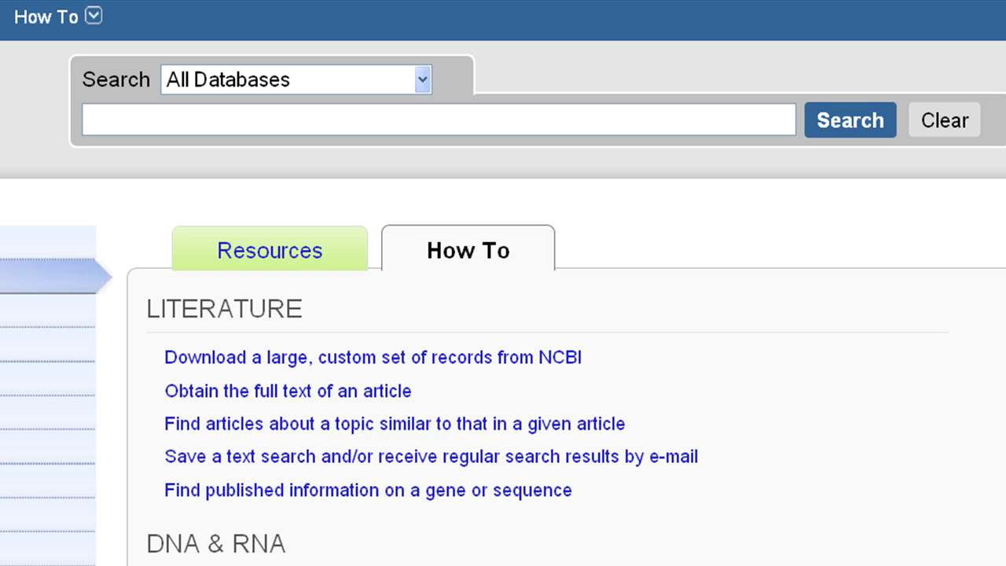
Step: Search All Databases for mouse[organism] AND chemokine[title]
left_click(99, 131)
type("mouse[organism] AND chemokine[title]")
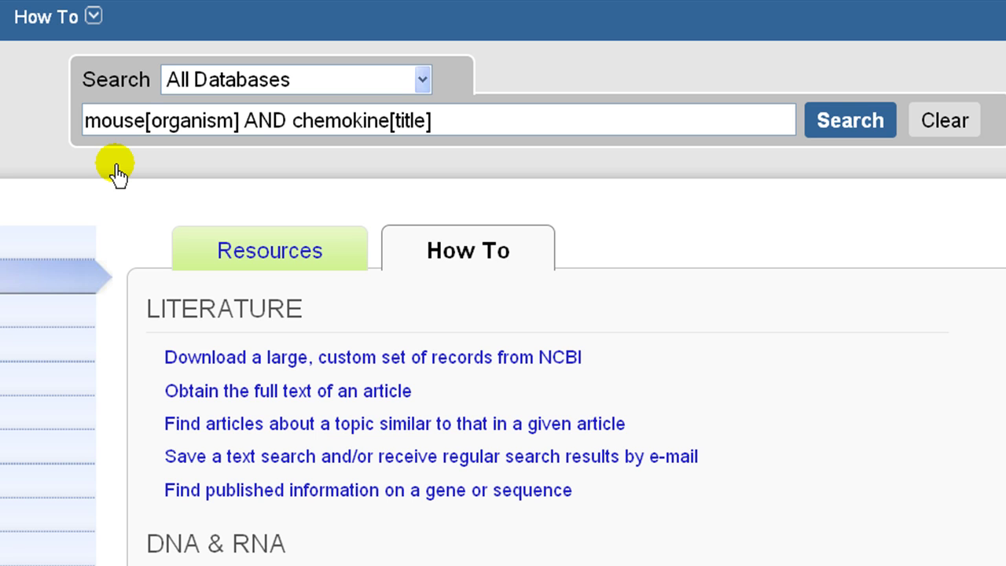
left_click(843, 133)
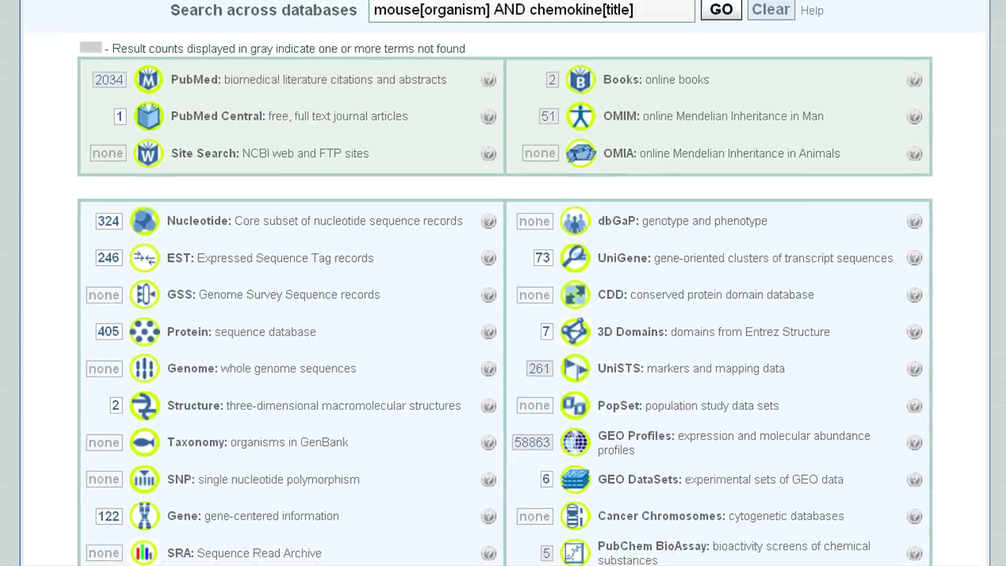
Step: Show the 324 Nucleotide hits, filtered to the 93 RefSeq records
left_click(66, 146)
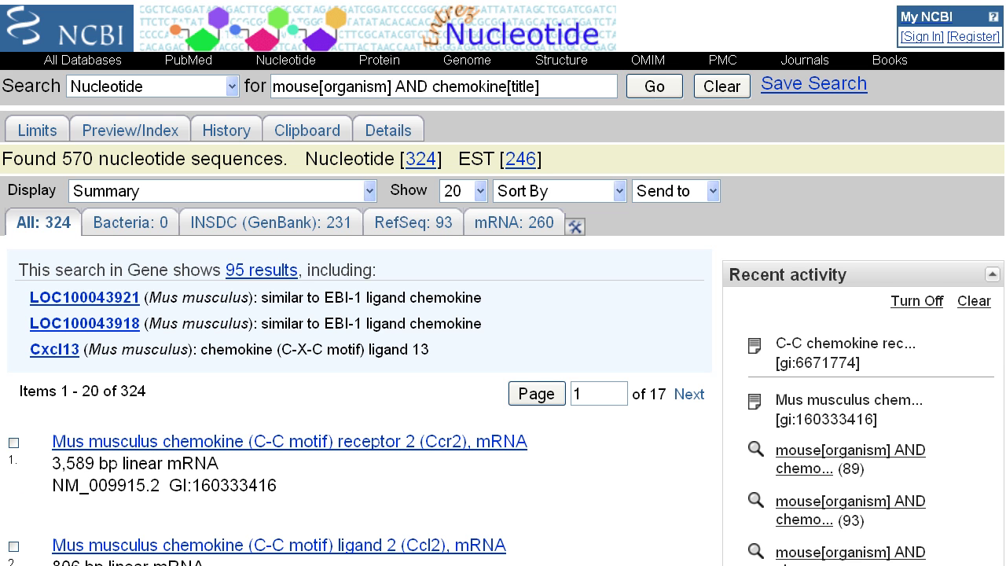
left_click(433, 225)
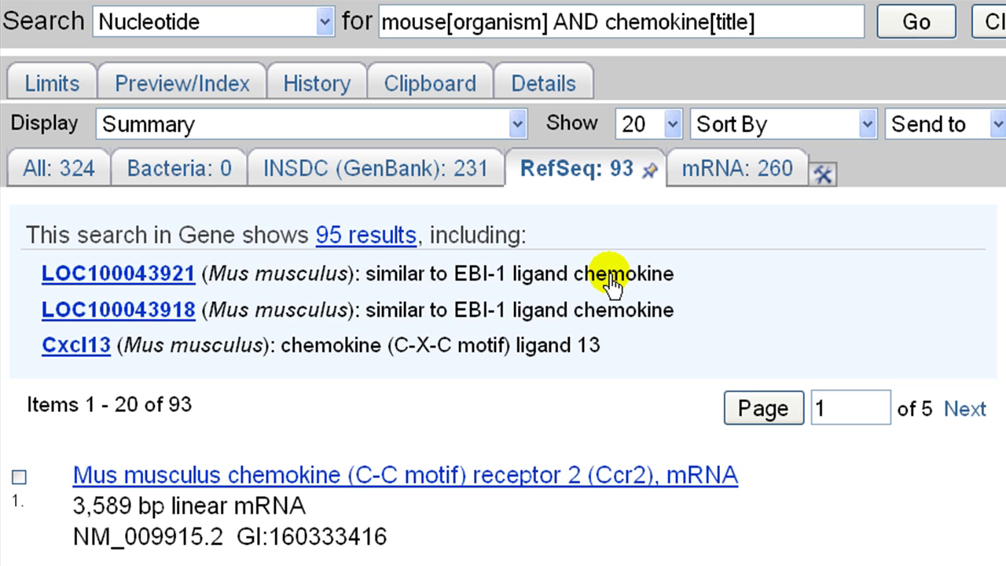
Step: Pin RefSeq into the query and filter to the 89 mRNA records
left_click(650, 172)
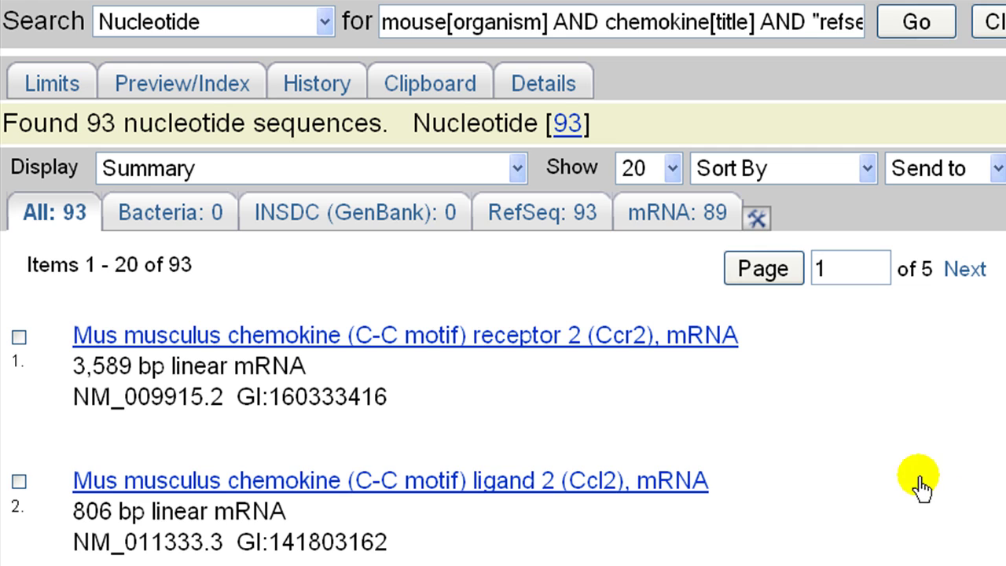
left_click(665, 232)
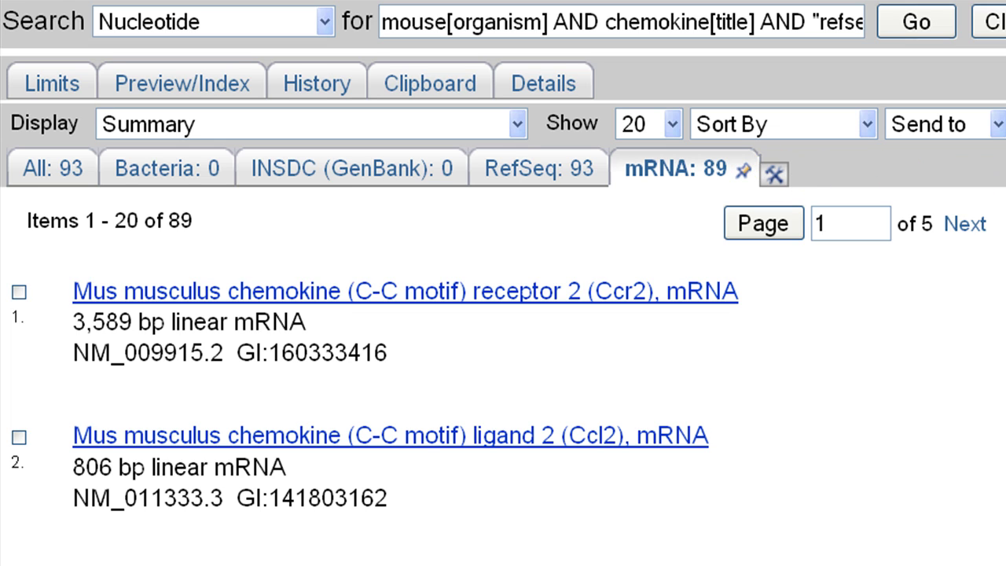
Step: Switch the 89 mRNA results to the FASTA display format
left_click(517, 125)
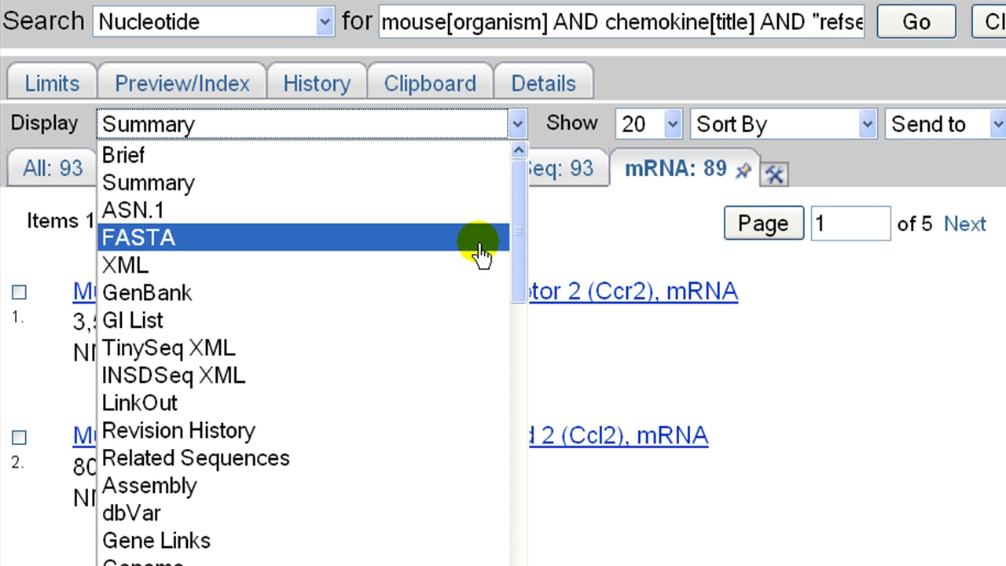
left_click(481, 244)
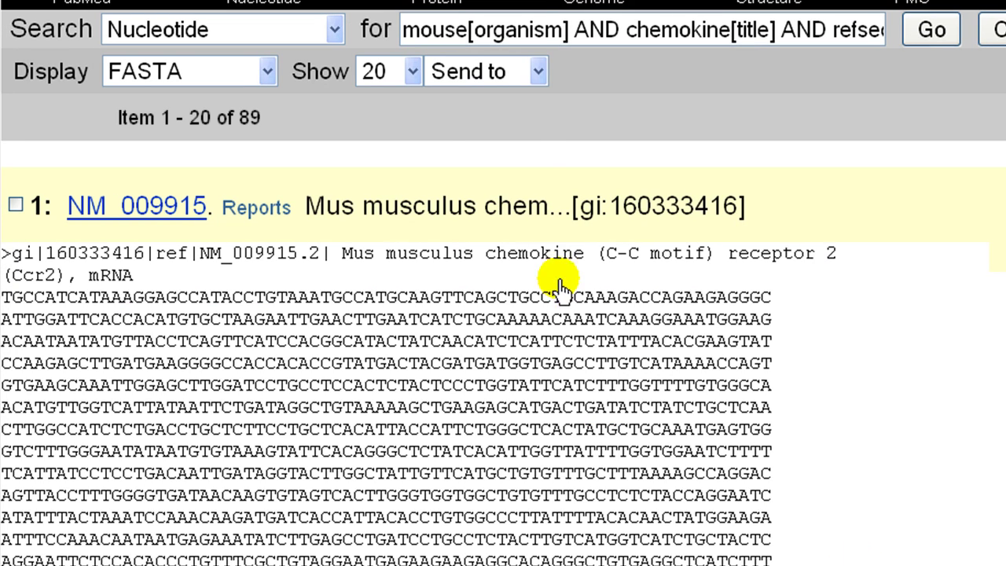
left_click(541, 73)
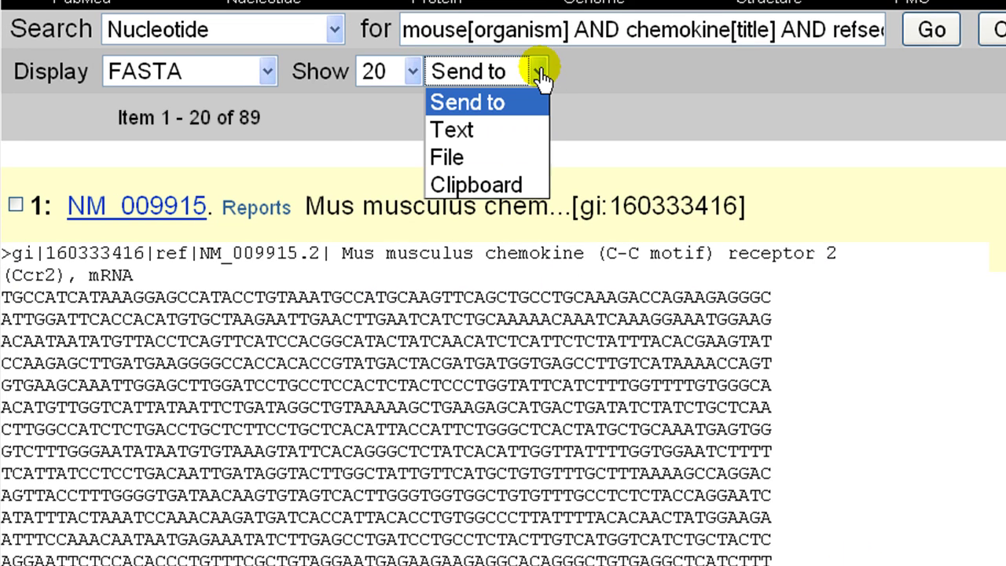
Step: Show 100 FASTA sequences per page and choose an option from Send to
left_click(519, 161)
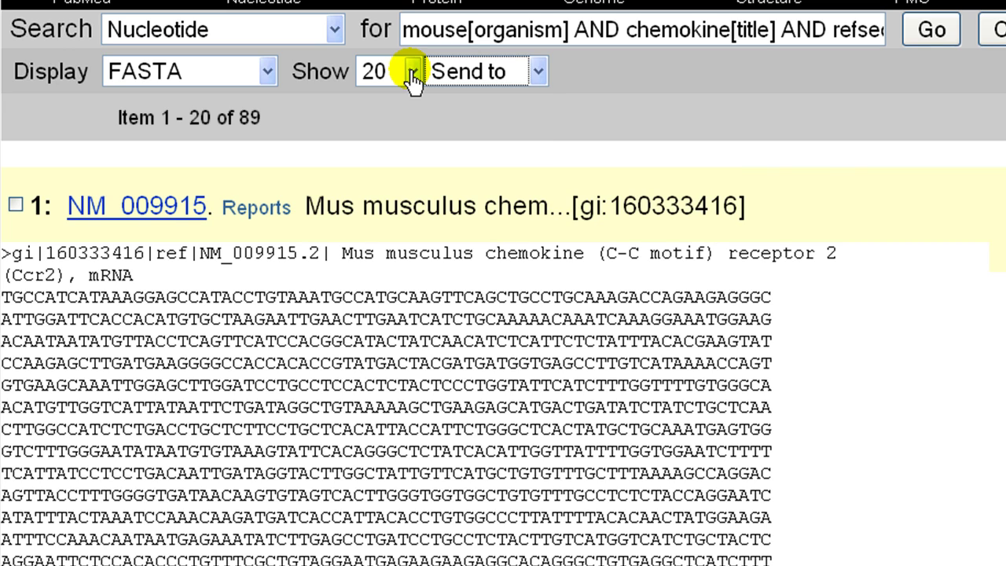
left_click(412, 73)
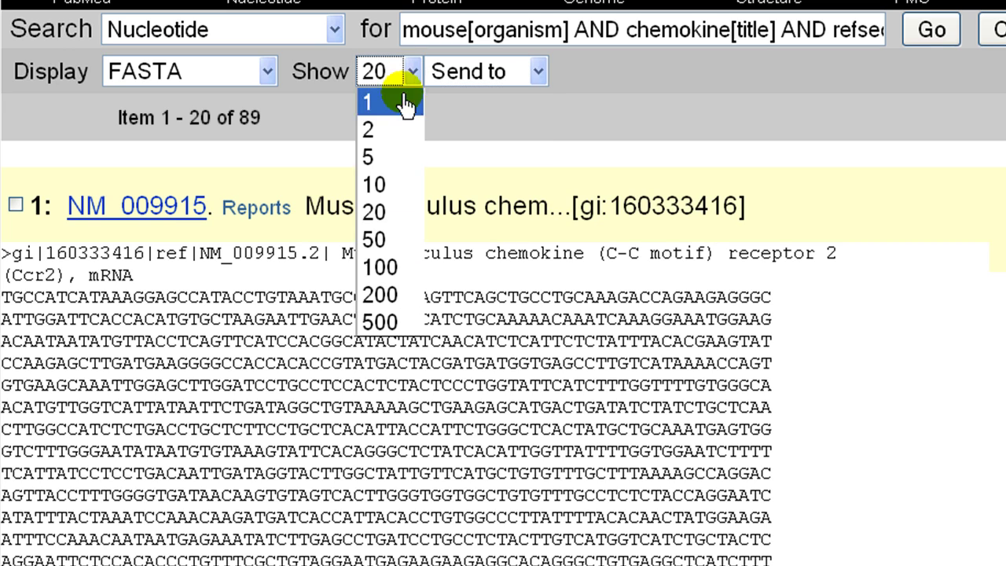
left_click(381, 268)
left_click(534, 74)
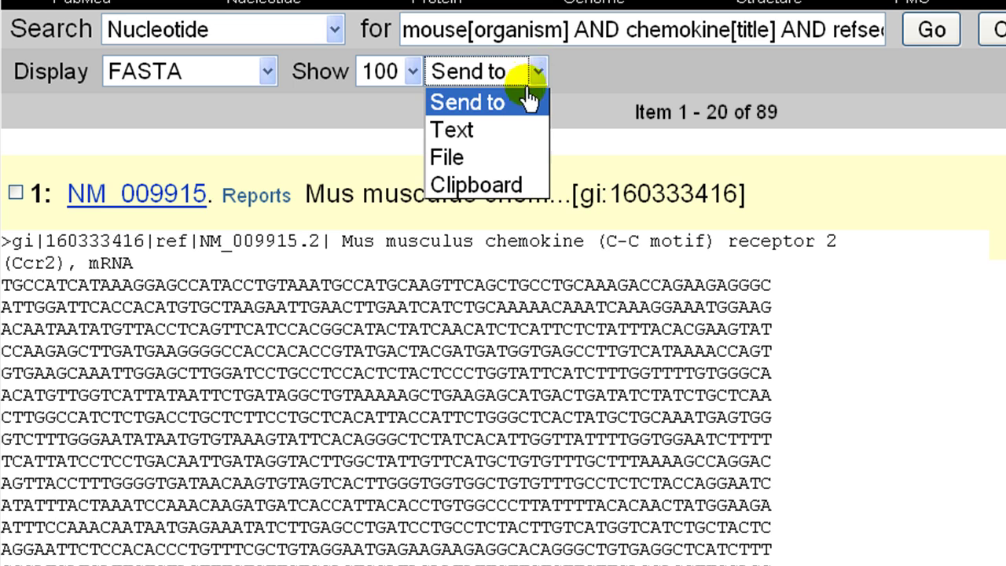
left_click(524, 153)
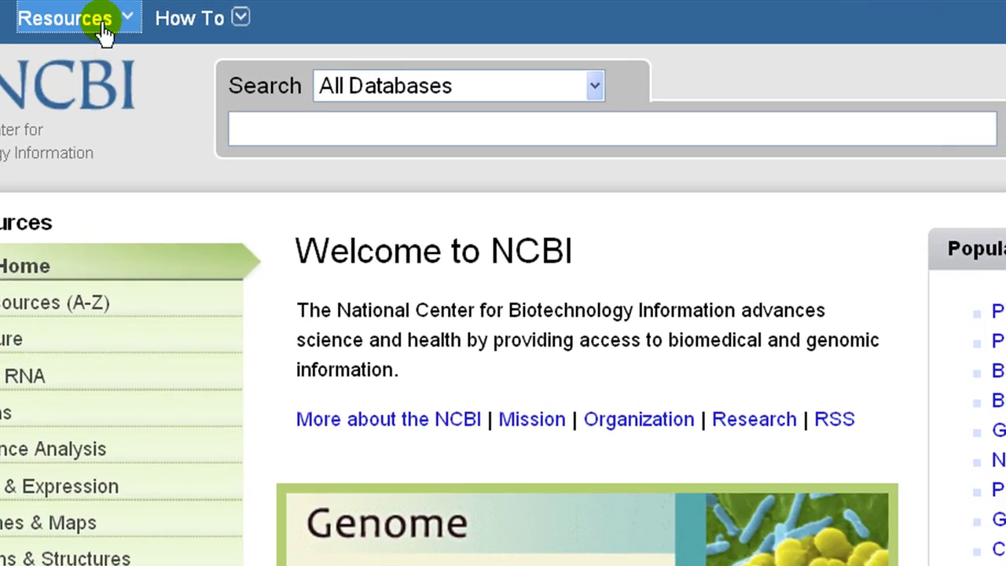
Step: Reach Batch Entrez through All Resources under the letter B
left_click(99, 27)
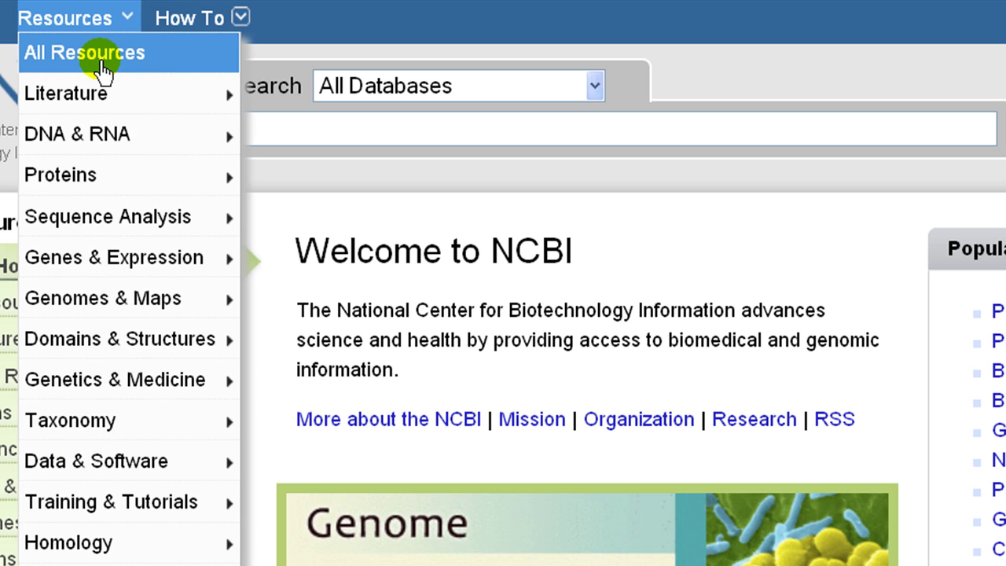
left_click(101, 53)
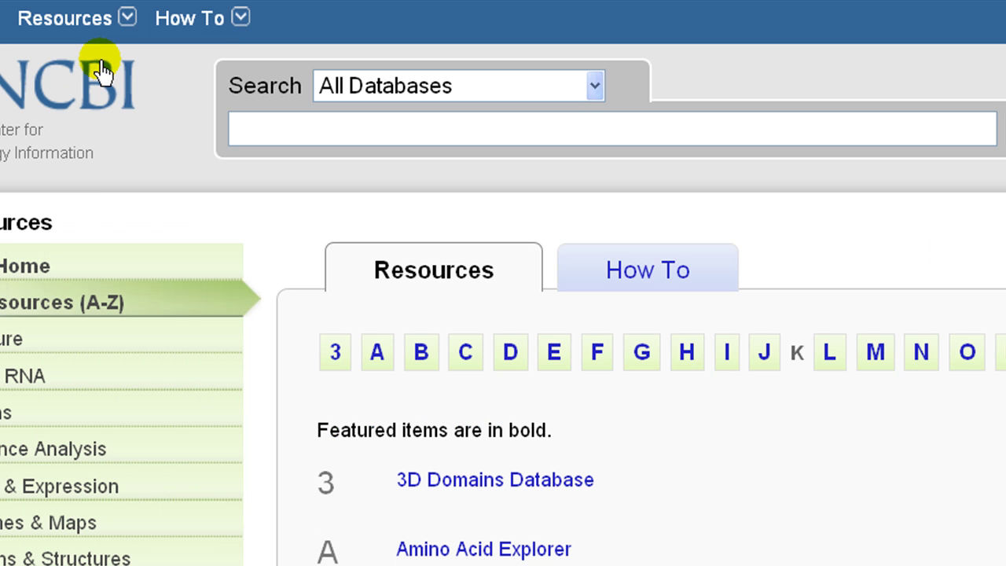
left_click(421, 357)
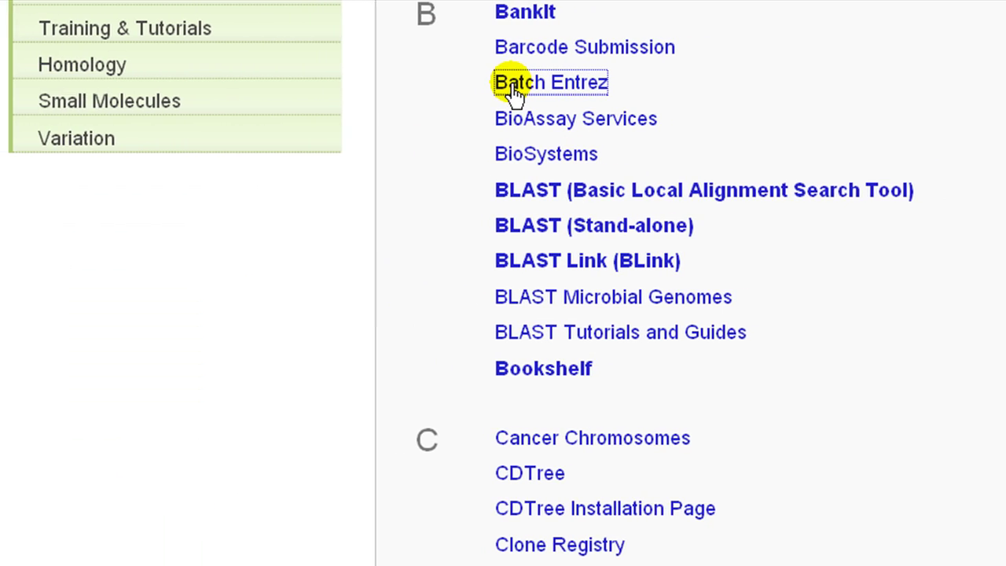
left_click(414, 87)
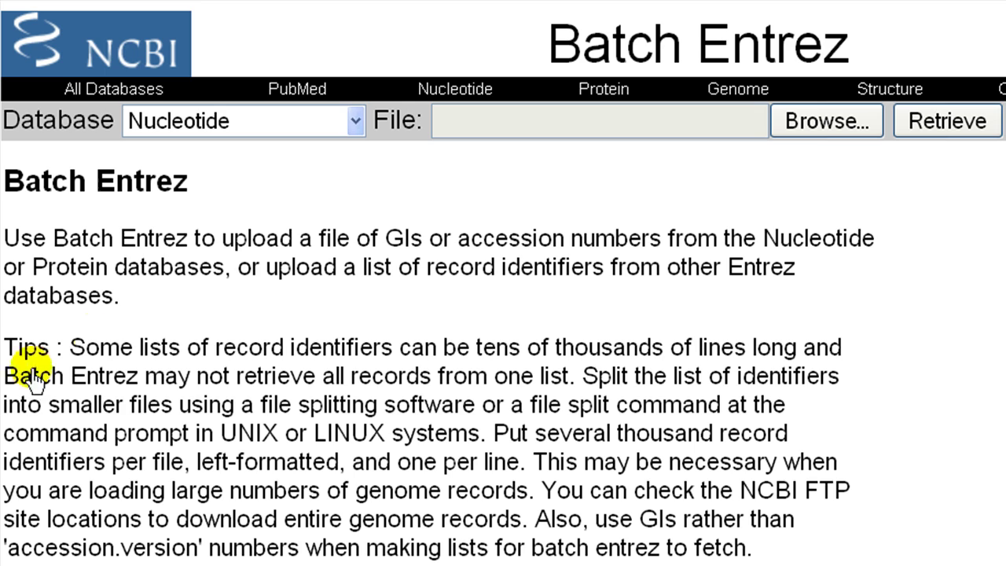
Step: Submit prot_sequences.gi to Batch Entrez against the Protein database
left_click(356, 121)
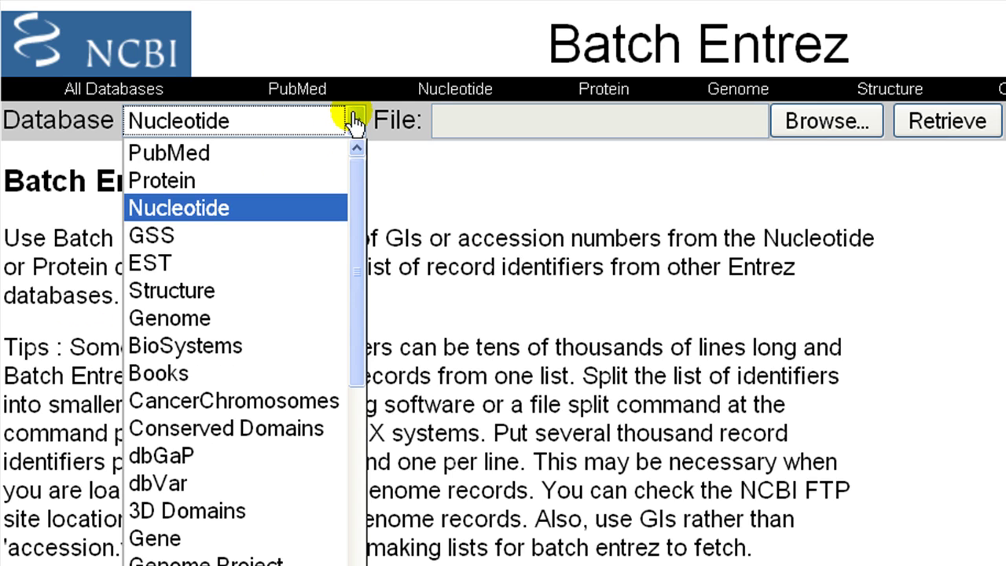
left_click(337, 180)
key("Tab")
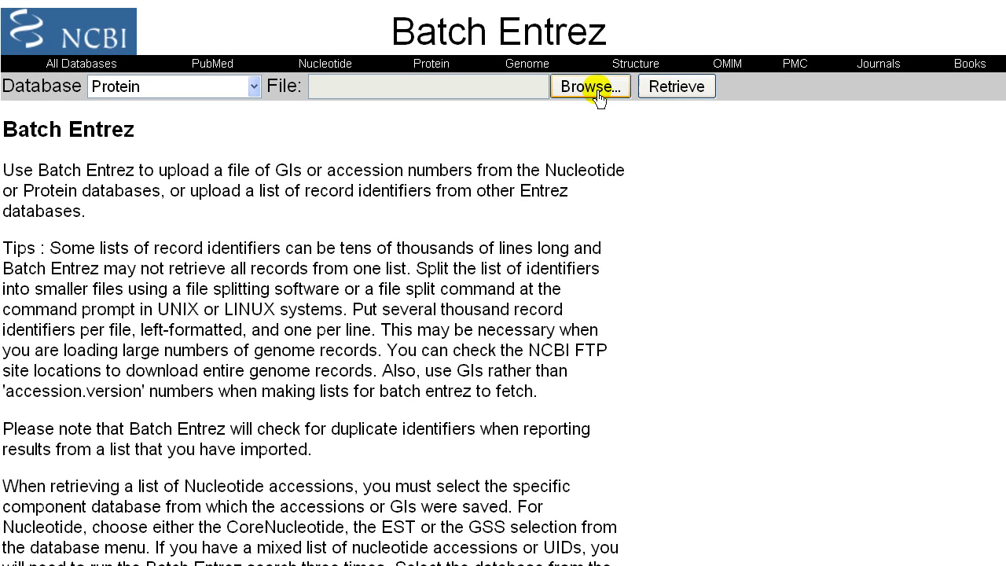
left_click(831, 127)
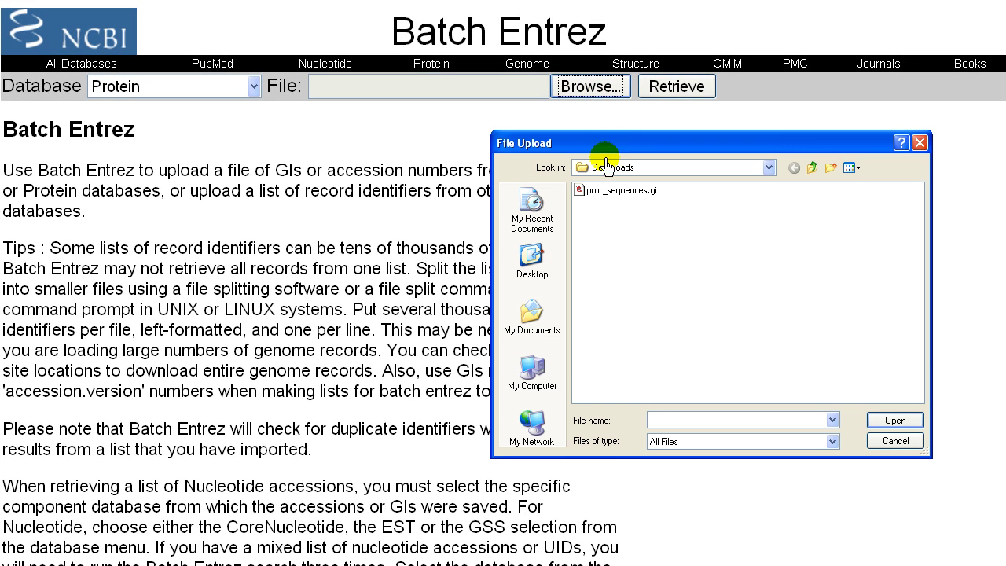
left_click(604, 191)
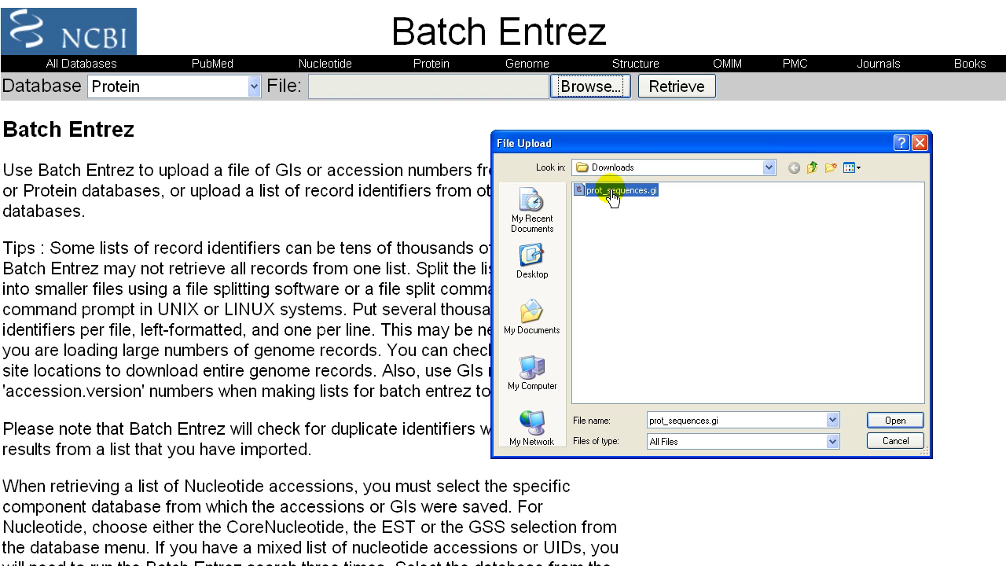
left_click(895, 420)
left_click(651, 96)
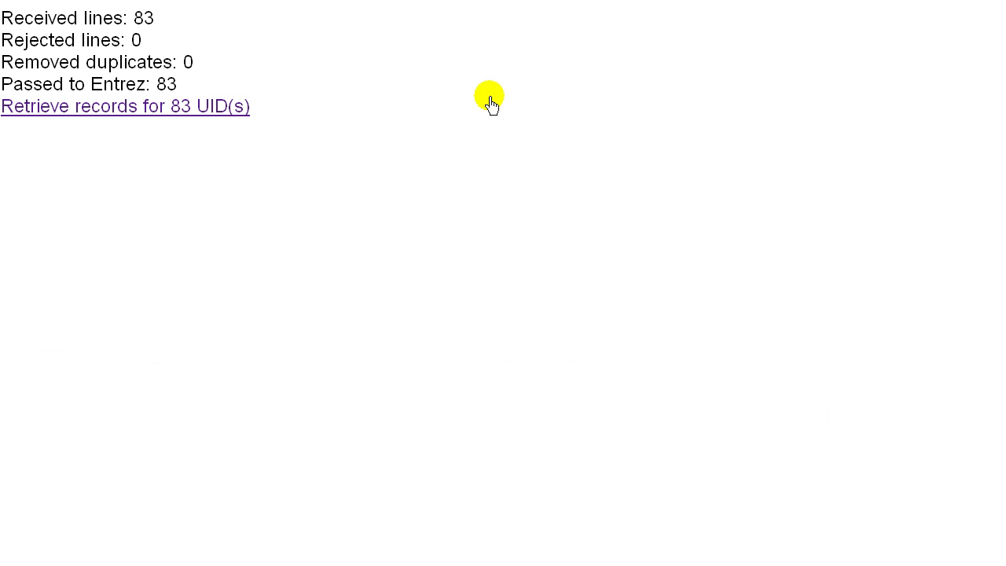
Step: Retrieve the 83 protein records and bring up the display format choices
left_click(243, 108)
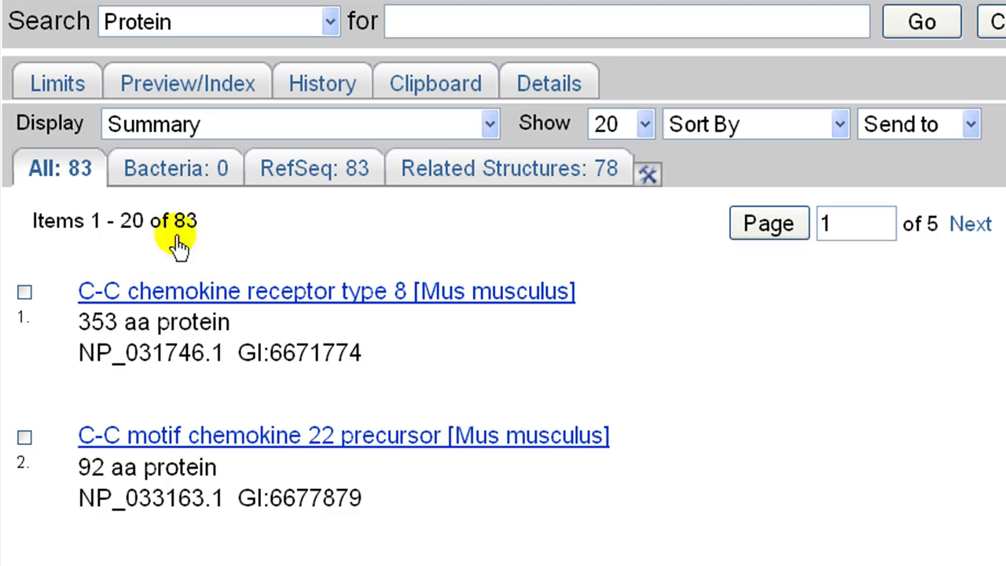
left_click(490, 126)
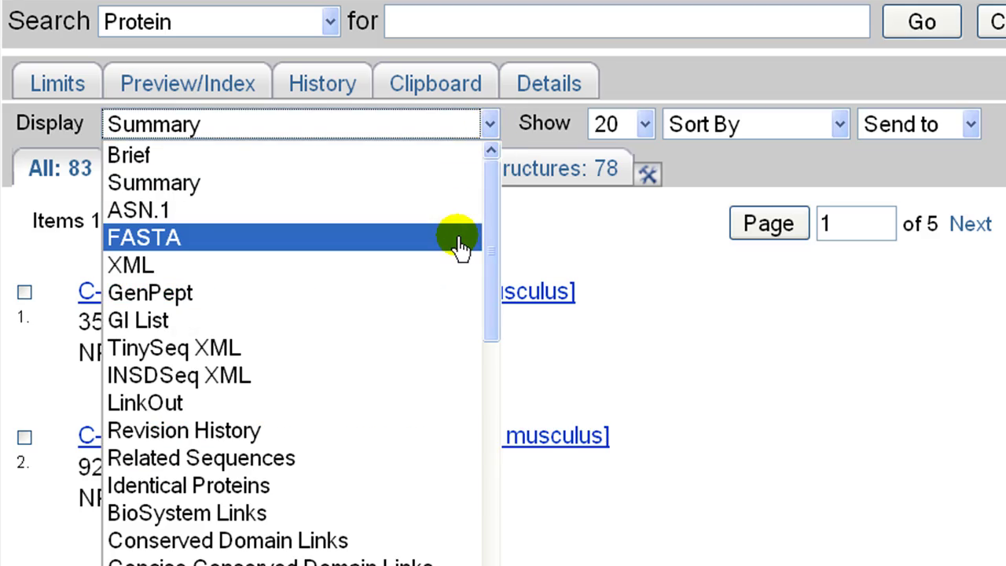